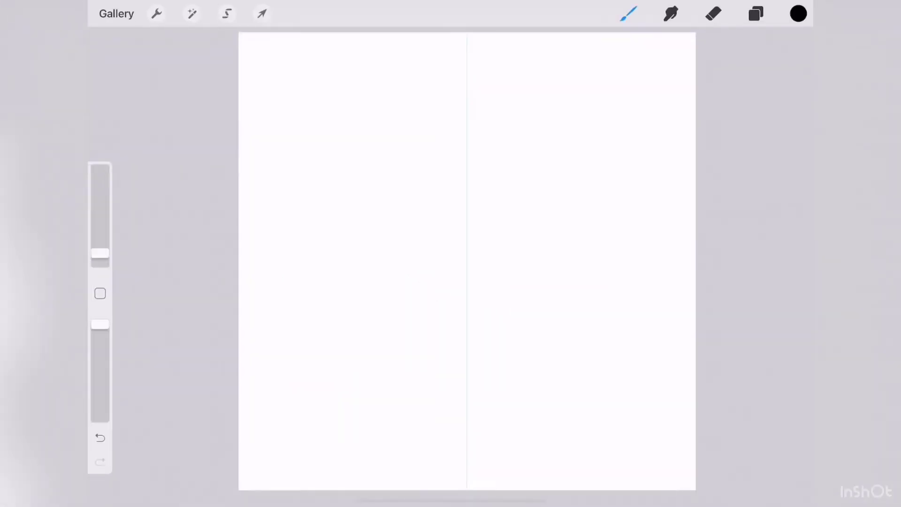
Draw a mirrored moth: head, slender body, scalloped upper wings, rounded lower wings, two antennae.
left_click(628, 13)
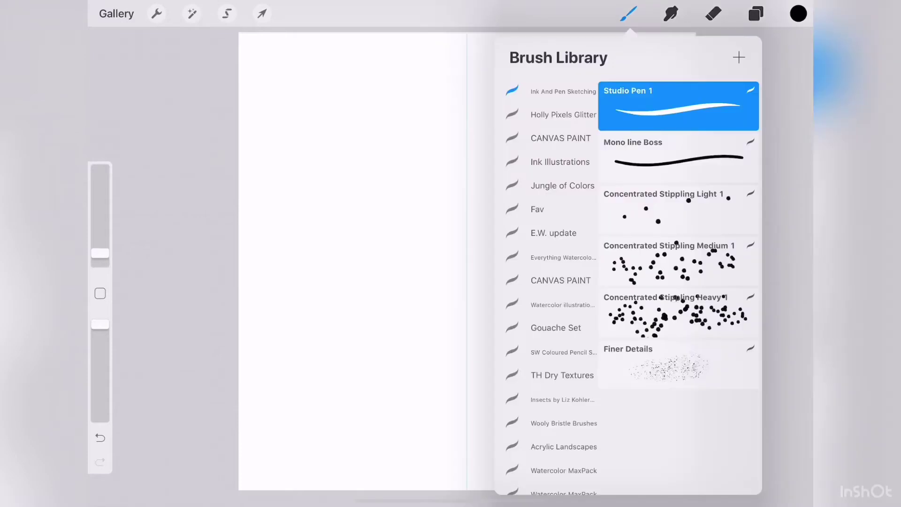
mouse_move(466, 161)
left_mouse_down()
mouse_move(456, 181)
mouse_move(466, 189)
mouse_move(453, 258)
mouse_move(467, 374)
left_mouse_up()
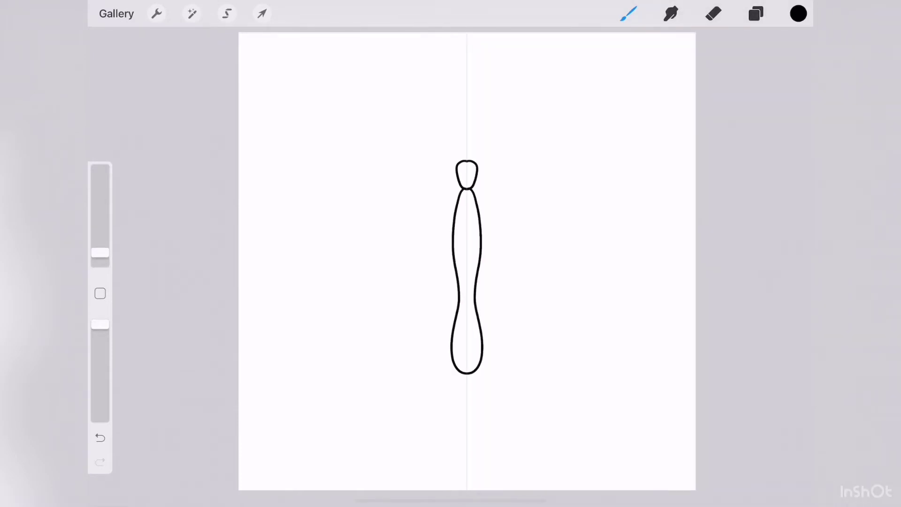
mouse_move(464, 189)
left_mouse_down()
mouse_move(366, 363)
mouse_move(463, 190)
left_mouse_up()
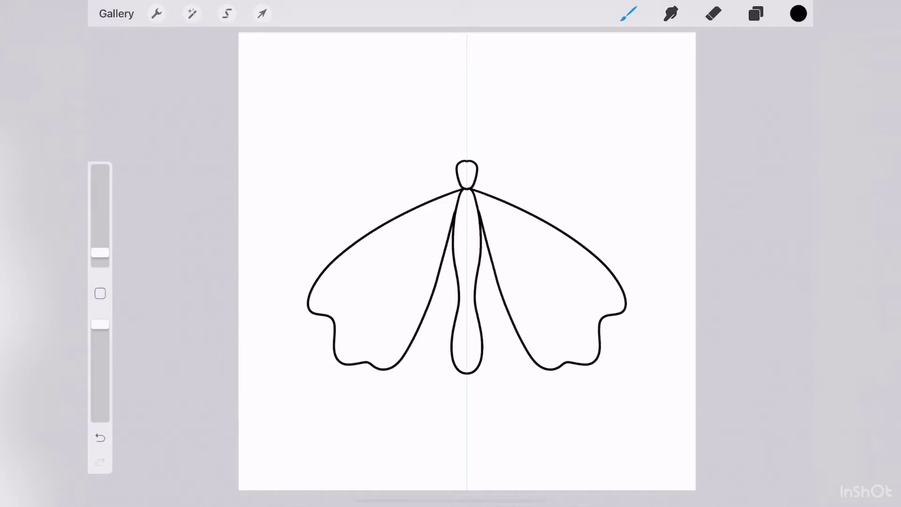
mouse_move(368, 363)
left_mouse_down()
mouse_move(432, 401)
mouse_move(454, 363)
left_mouse_up()
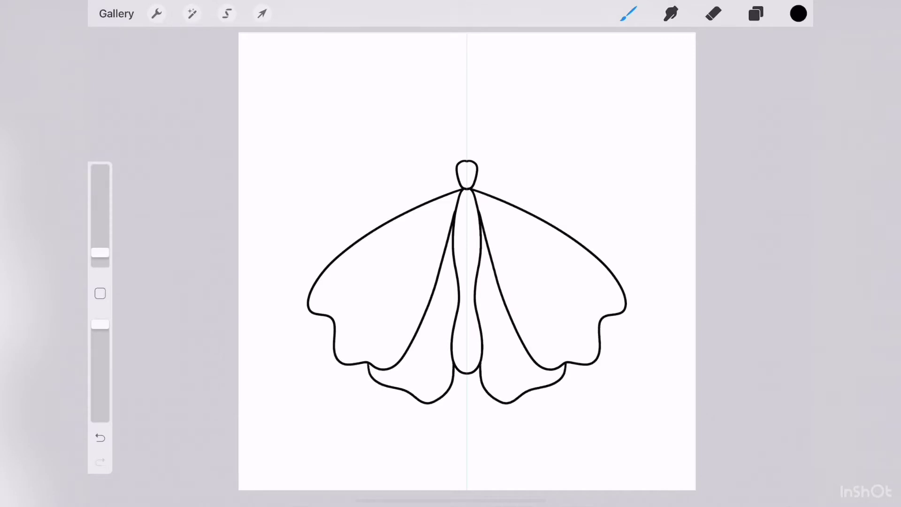
left_click_drag(478, 162, 530, 86)
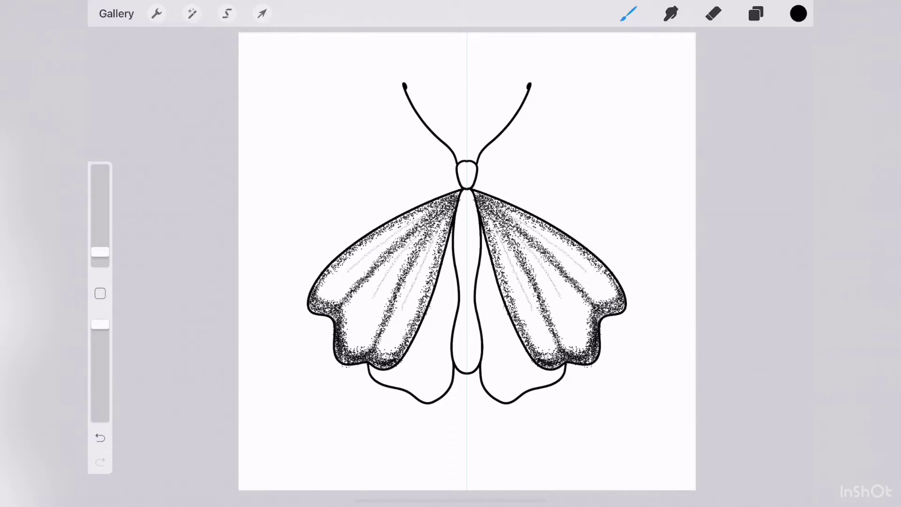
Dab stippled spots on both upper wings and dots along the inner wing veins.
left_click(402, 313)
left_click(372, 298)
left_click(349, 274)
left_click(407, 298)
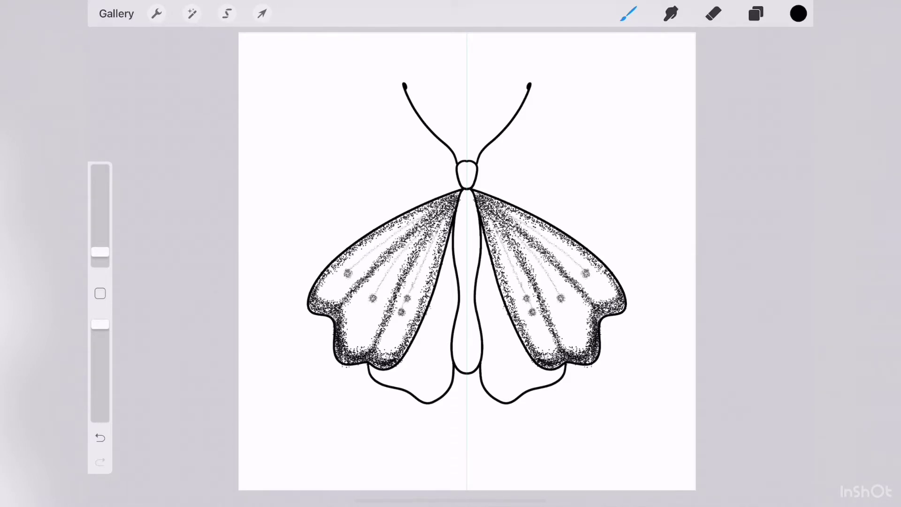
left_click(413, 284)
left_click(419, 272)
left_click(379, 282)
Add rows of dots along the upper wing veins toward the wing tips.
left_click(405, 249)
left_click(358, 262)
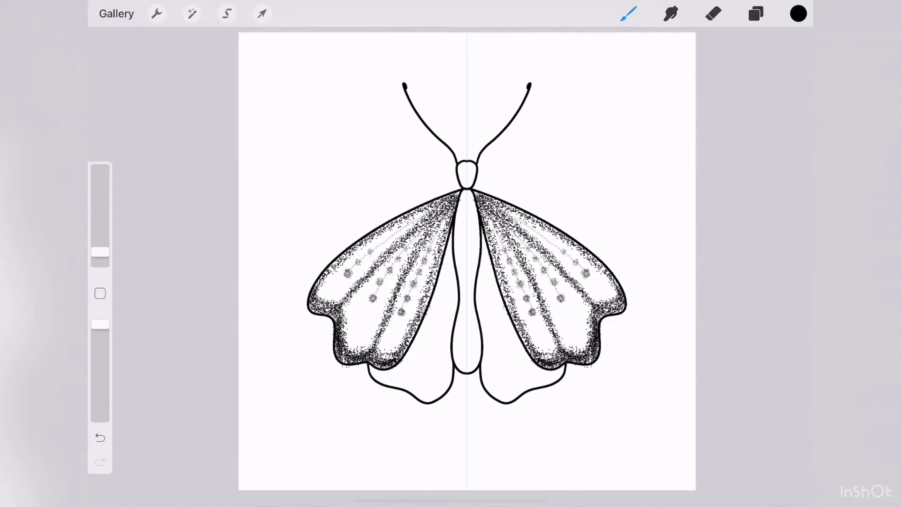
left_click(383, 242)
left_click(391, 235)
Draw faint criss-cross vein lines across both upper wings.
left_click_drag(392, 295, 343, 329)
left_click_drag(336, 271, 349, 318)
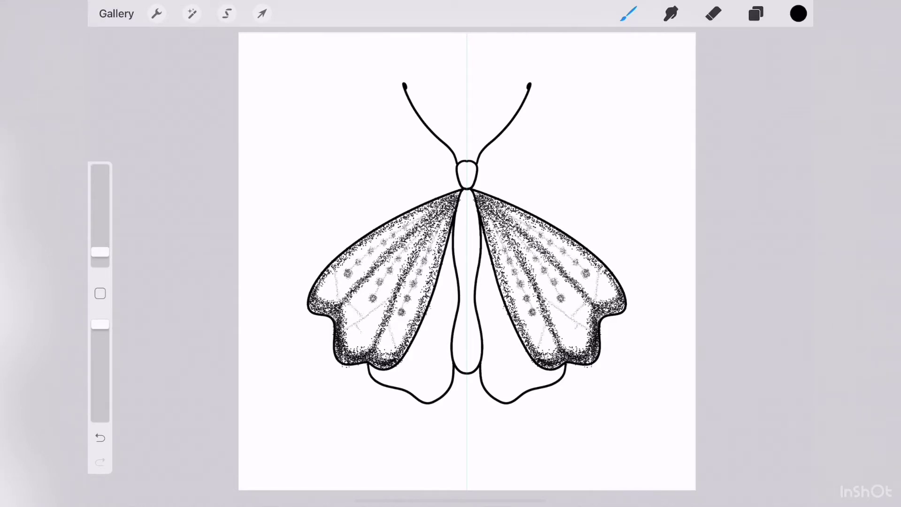
left_click_drag(406, 329, 391, 338)
mouse_move(323, 278)
left_mouse_down()
mouse_move(357, 288)
mouse_move(324, 298)
left_mouse_up()
left_click_drag(358, 287, 361, 331)
left_click_drag(359, 338, 346, 342)
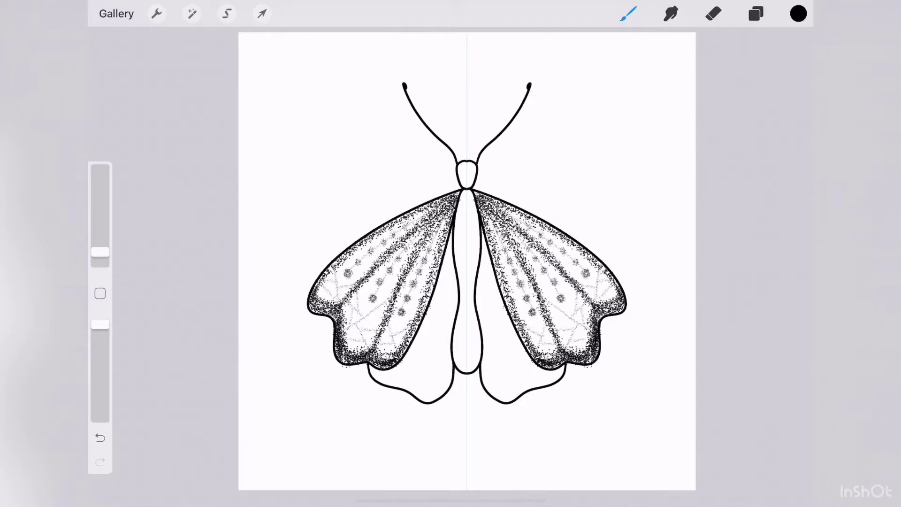
left_click_drag(378, 305, 374, 330)
left_click_drag(385, 281, 399, 277)
mouse_move(363, 289)
left_mouse_down()
mouse_move(377, 284)
mouse_move(413, 315)
left_mouse_up()
left_click_drag(425, 265, 425, 279)
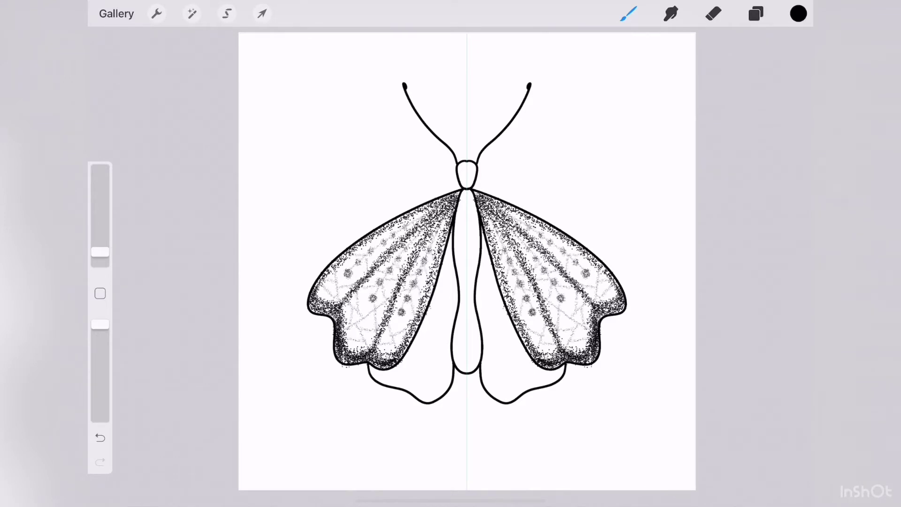
left_click_drag(353, 270, 354, 283)
left_click_drag(386, 239, 400, 229)
Enlarge the stipple brush slightly and stipple shading into both lower wings.
left_click_drag(100, 252, 100, 246)
left_click_drag(425, 361, 420, 388)
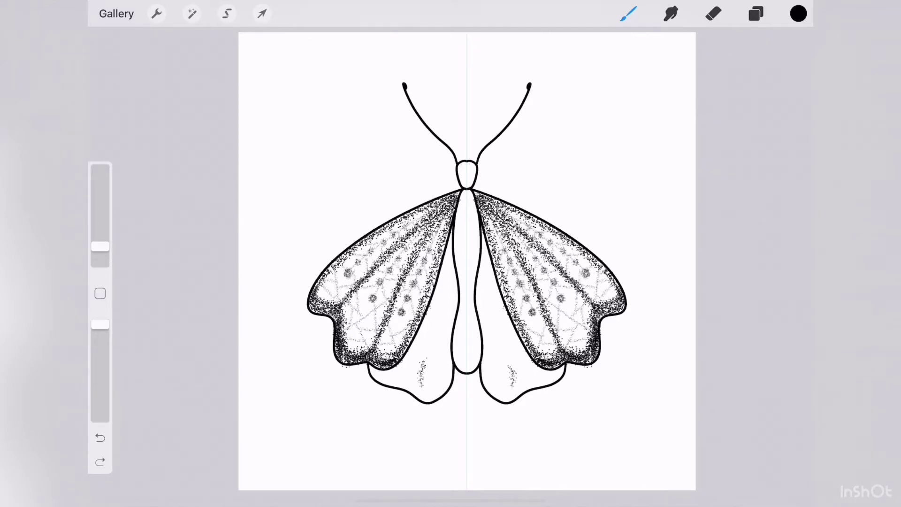
left_click_drag(449, 255, 437, 337)
left_click_drag(450, 218, 447, 246)
left_click_drag(446, 324, 439, 388)
left_click_drag(451, 237, 442, 323)
Darken the lower, inner and bottom edges of the lower wings with stipple.
left_click_drag(371, 369, 437, 400)
mouse_move(450, 359)
left_mouse_down()
mouse_move(416, 401)
mouse_move(374, 371)
mouse_move(423, 400)
left_mouse_up()
left_click_drag(456, 295, 448, 354)
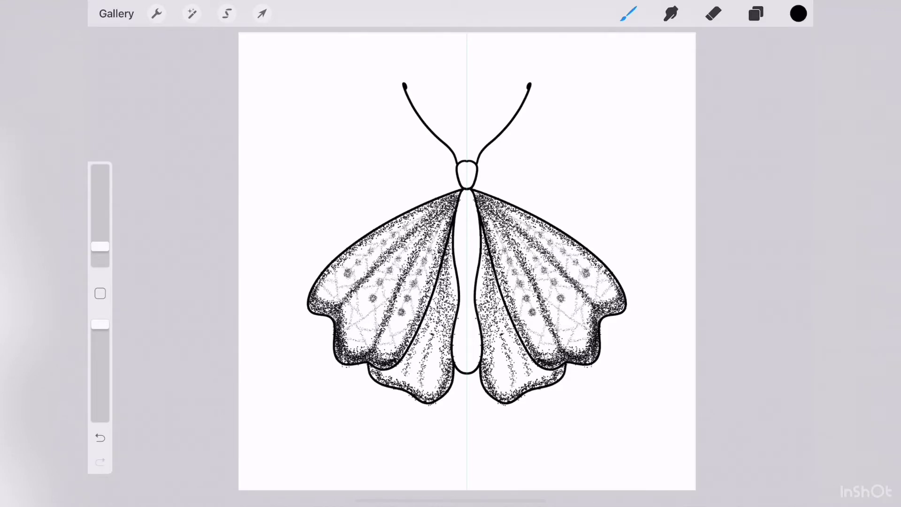
left_click_drag(455, 244, 441, 378)
left_click_drag(422, 399, 373, 371)
left_click_drag(453, 329, 444, 376)
Shrink the brush and add light stipple inside the lower wings.
left_click_drag(100, 246, 100, 252)
left_click_drag(432, 378, 430, 391)
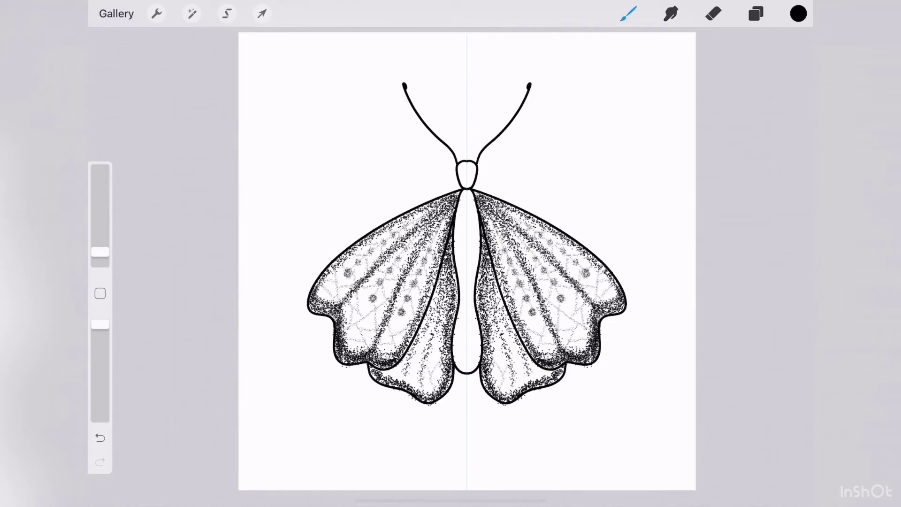
left_click_drag(434, 348, 432, 362)
left_click_drag(418, 365, 409, 380)
left_click_drag(425, 349, 415, 352)
left_click_drag(406, 367, 394, 376)
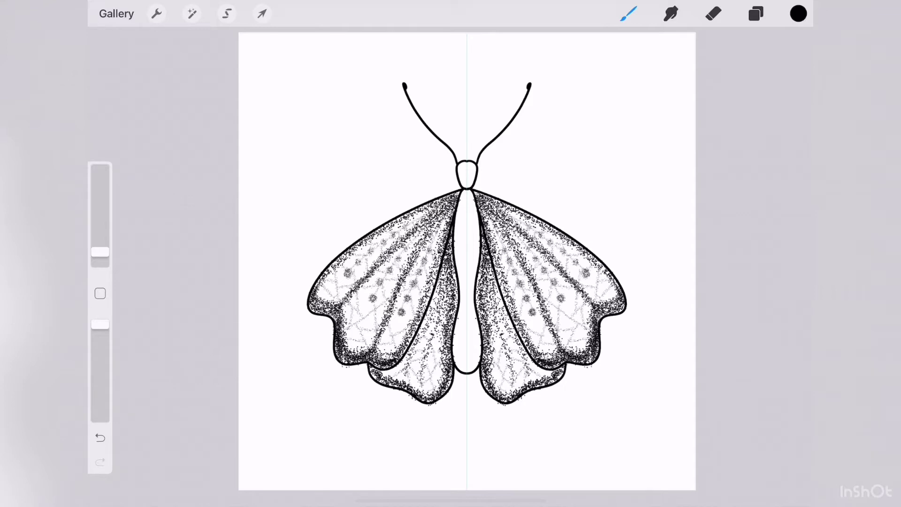
Switch to a different stippling brush from the Brush Library.
left_click(629, 13)
left_click(676, 312)
left_click(628, 13)
Stipple horizontal stripes and a dark centre line down the body, and darken the head.
mouse_move(455, 233)
left_mouse_down()
mouse_move(479, 268)
mouse_move(478, 369)
left_mouse_up()
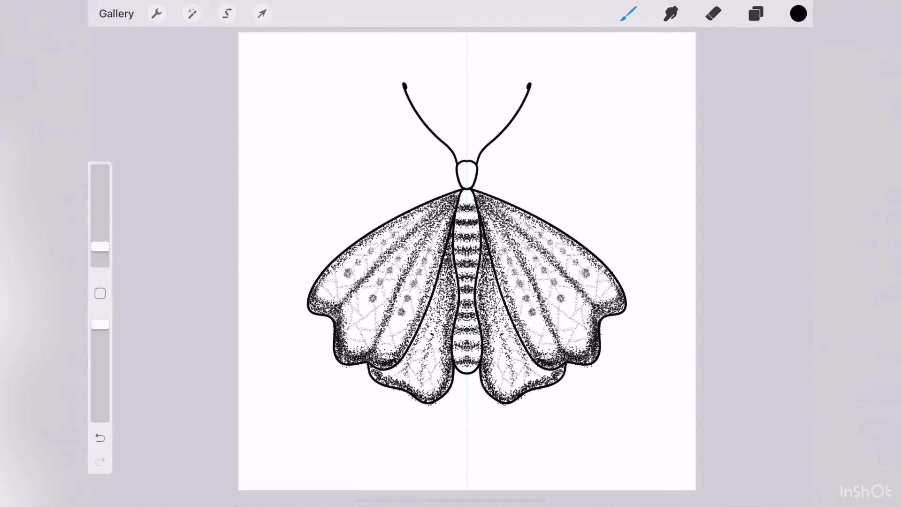
left_click_drag(467, 189, 467, 371)
left_click_drag(467, 268, 467, 300)
mouse_move(463, 164)
left_mouse_down()
mouse_move(472, 187)
mouse_move(467, 375)
left_mouse_up()
Draw mirrored heart-looped swirls beside the moth, up toward the antennae, plus a bottom spiral.
mouse_move(401, 488)
left_mouse_down()
mouse_move(313, 131)
mouse_move(406, 190)
left_mouse_up()
mouse_move(307, 221)
left_mouse_down()
mouse_move(389, 117)
mouse_move(392, 127)
mouse_move(454, 101)
left_mouse_up()
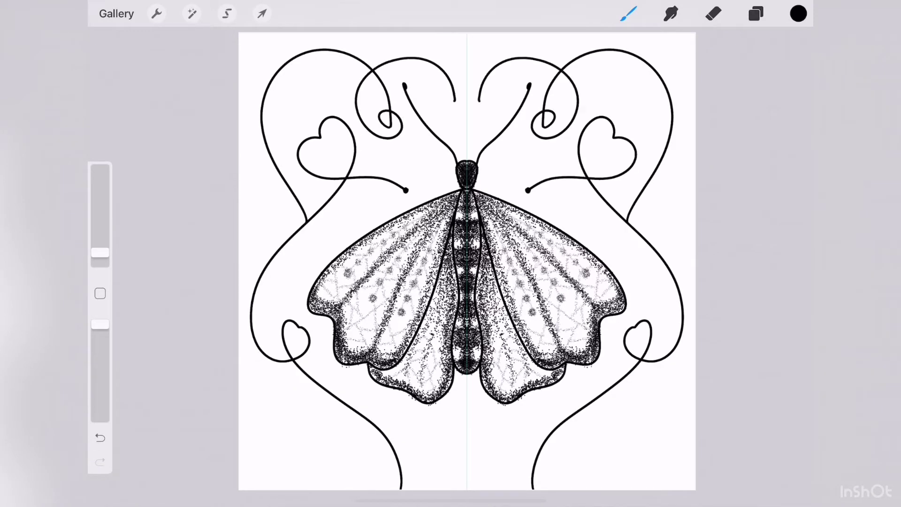
mouse_move(270, 488)
left_mouse_down()
mouse_move(267, 458)
mouse_move(313, 445)
mouse_move(443, 472)
left_mouse_up()
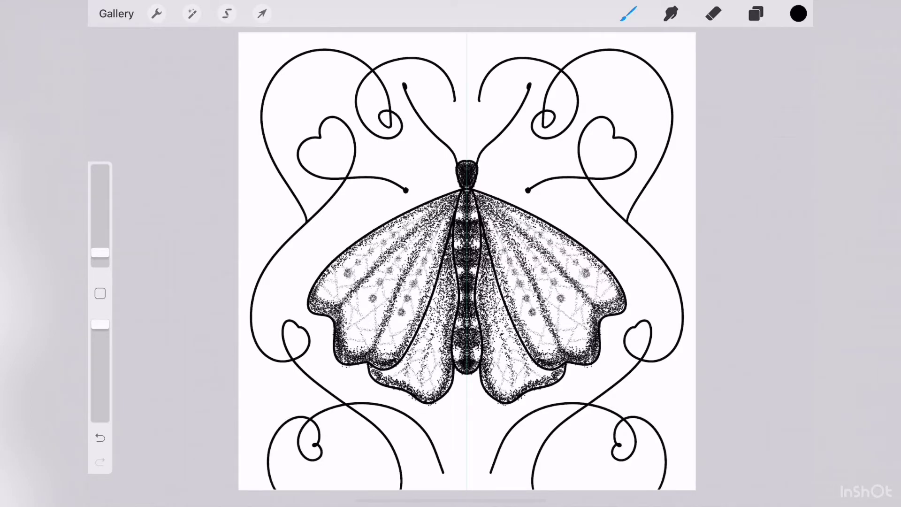
Extend swirls and arcs to the canvas edges and top corners, redoing one stray stroke.
left_click_drag(263, 403, 239, 417)
left_click_drag(240, 165, 240, 270)
left_click_drag(276, 33, 239, 74)
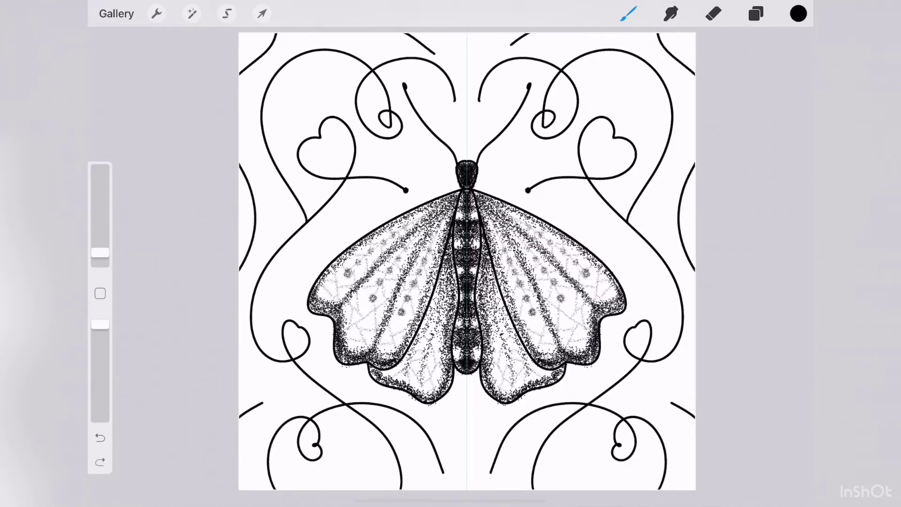
left_click_drag(405, 34, 453, 43)
key("ctrl+z")
mouse_move(420, 423)
left_mouse_down()
mouse_move(450, 425)
mouse_move(460, 461)
mouse_move(445, 483)
mouse_move(401, 477)
mouse_move(399, 492)
left_mouse_up()
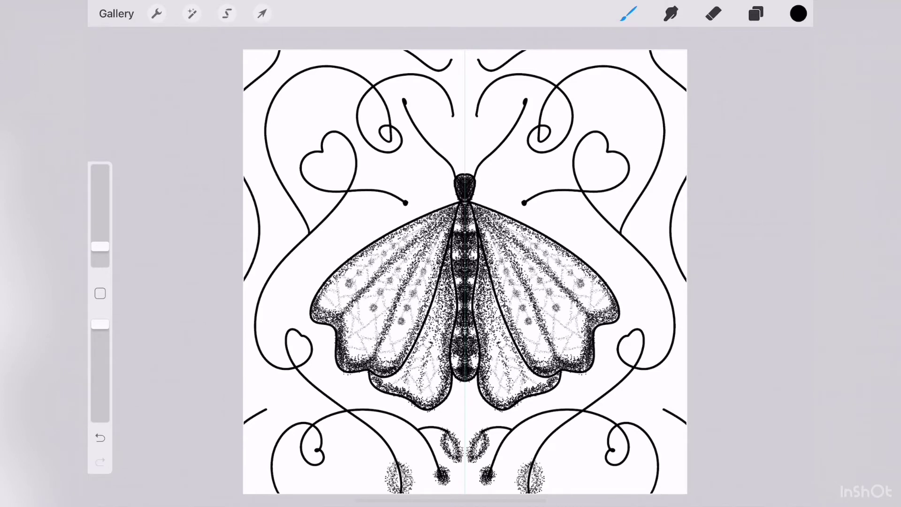
Stipple mirrored leaves at the bottom, on the side curves, inside the hearts and at antenna curls.
left_click_drag(386, 462, 402, 490)
mouse_move(324, 451)
left_mouse_down()
mouse_move(349, 430)
mouse_move(346, 436)
left_mouse_up()
left_click_drag(266, 409, 291, 380)
left_click_drag(268, 349, 292, 367)
left_click_drag(347, 188, 331, 152)
left_click_drag(389, 191, 417, 207)
Add stippled leaves along the side curves, top loops, top edge, corners and near the antenna tips.
left_click_drag(263, 234, 276, 193)
left_click_drag(302, 113, 371, 80)
left_click_drag(447, 69, 460, 52)
left_click_drag(258, 75, 250, 55)
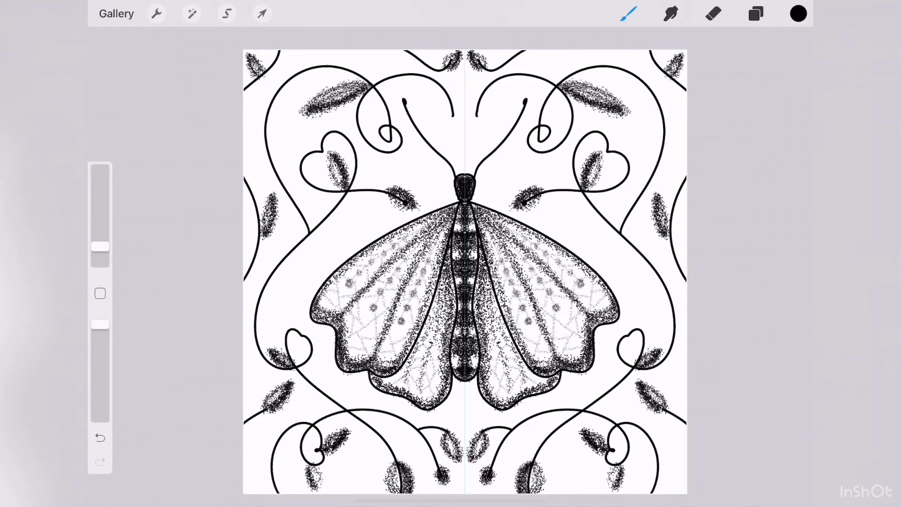
left_click_drag(314, 233, 307, 255)
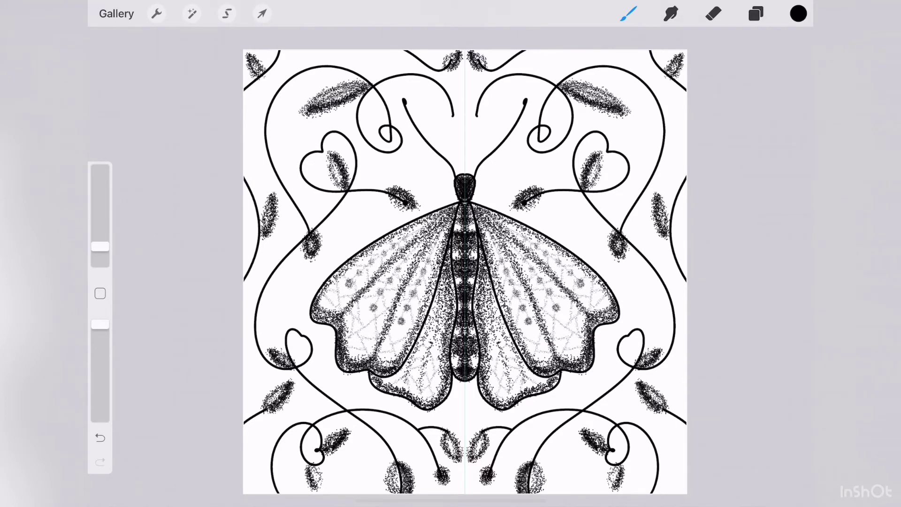
left_click_drag(449, 107, 449, 128)
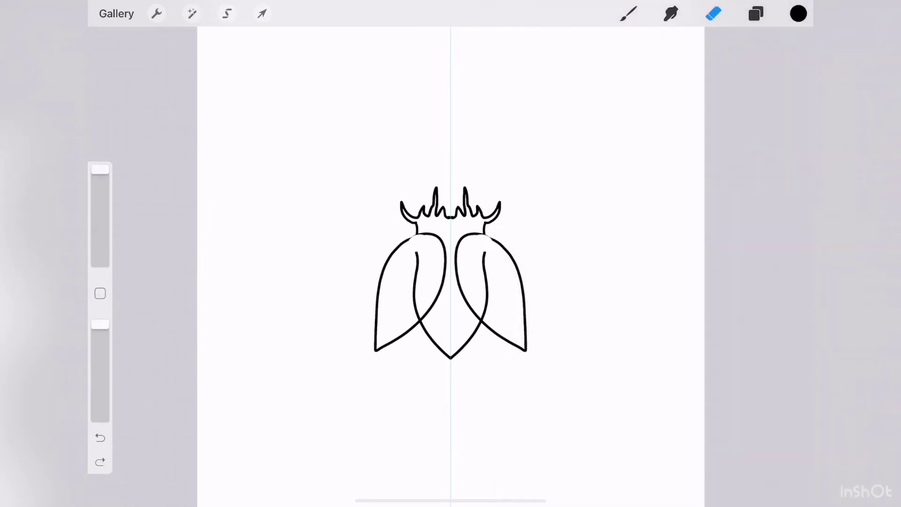
Erase the inner wing lines crossing the beetle's body and the stray mirrored dots.
left_click_drag(417, 245, 413, 317)
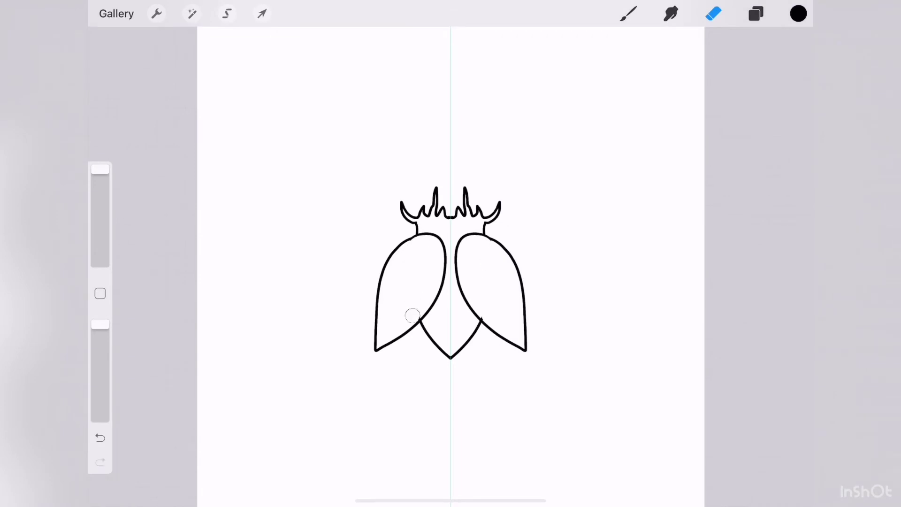
left_click(628, 13)
left_click(394, 92)
left_click(100, 437)
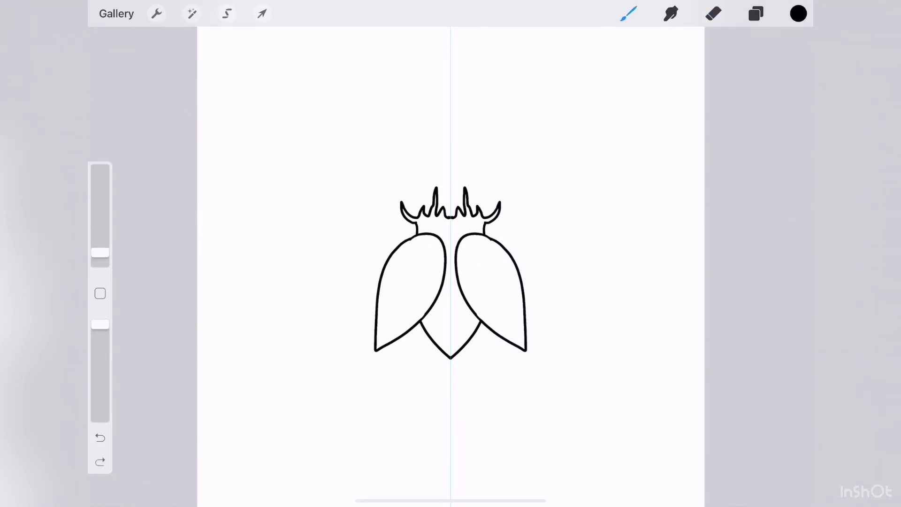
Draw forked antennae, a large wing on each side with inner dividing lines, and body-side strokes.
left_click_drag(496, 240, 522, 213)
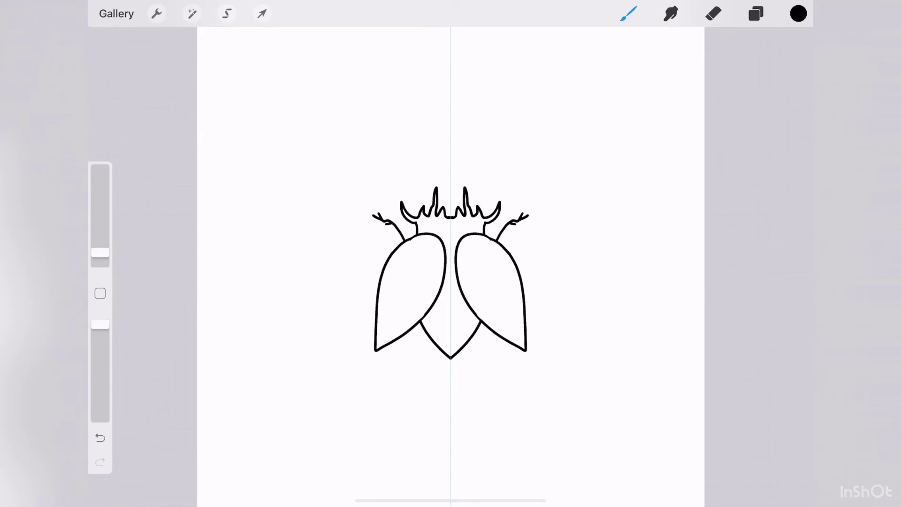
mouse_move(504, 247)
left_mouse_down()
mouse_move(631, 242)
mouse_move(621, 274)
mouse_move(546, 325)
mouse_move(527, 311)
mouse_move(552, 324)
left_mouse_up()
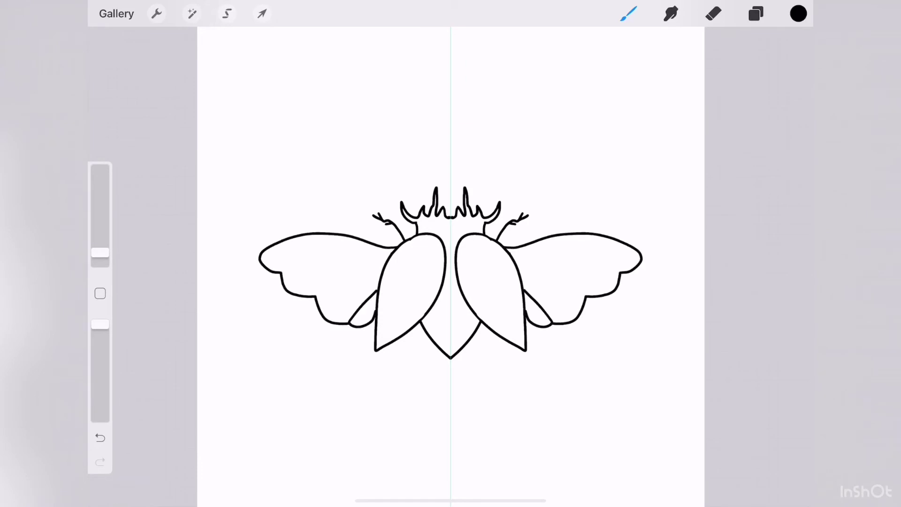
left_click_drag(521, 274, 585, 297)
left_click_drag(620, 272, 509, 252)
left_click_drag(530, 305, 534, 323)
mouse_move(523, 283)
left_mouse_down()
mouse_move(539, 305)
mouse_move(530, 294)
left_mouse_up()
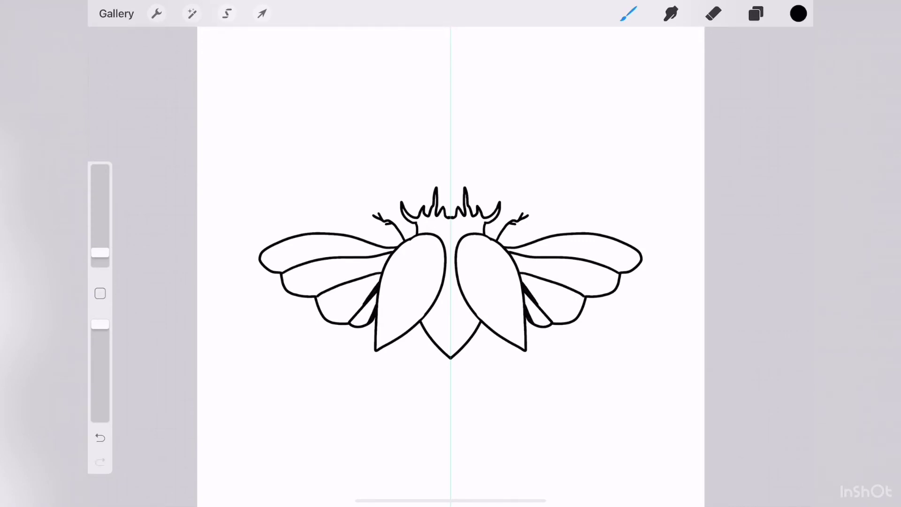
scroll(540, 281, "up", 5)
Redo the strokes at the wing-body joint and thicken the middle wing's upper edge.
key("ctrl+z")
key("ctrl+z")
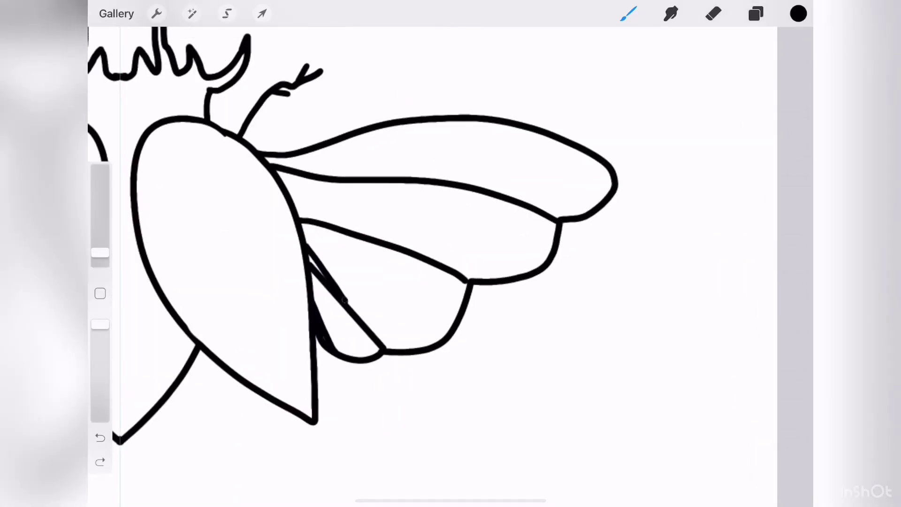
left_click_drag(343, 298, 356, 314)
left_click_drag(307, 251, 324, 277)
left_click_drag(293, 204, 425, 257)
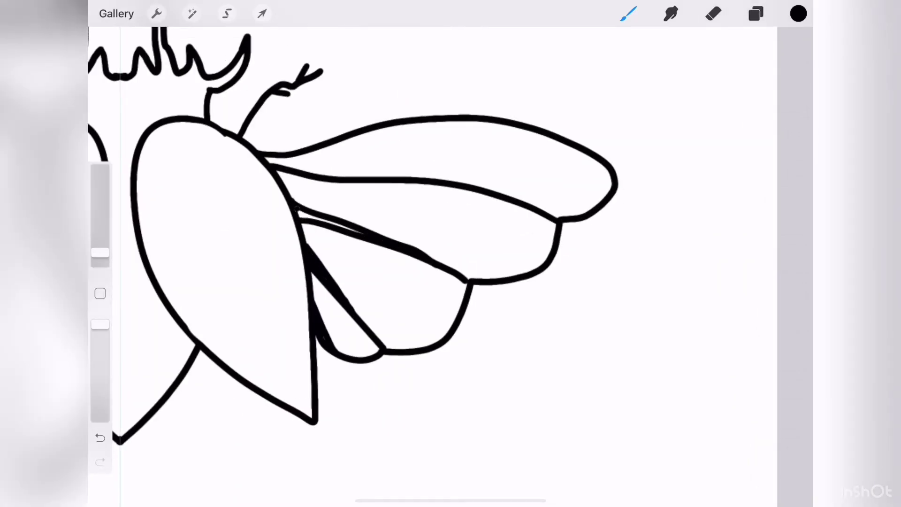
left_click_drag(297, 210, 385, 242)
Retrace the upper wing division, middle wing's lower edge and lower diagonal line more thickly.
left_click_drag(277, 170, 493, 197)
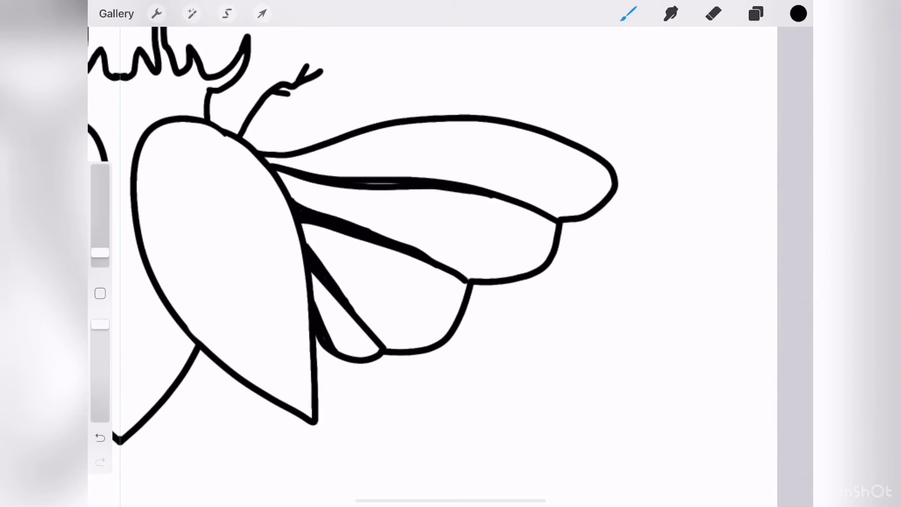
left_click_drag(364, 185, 399, 186)
left_click_drag(479, 193, 557, 221)
left_click_drag(361, 227, 469, 286)
left_click_drag(357, 317, 383, 349)
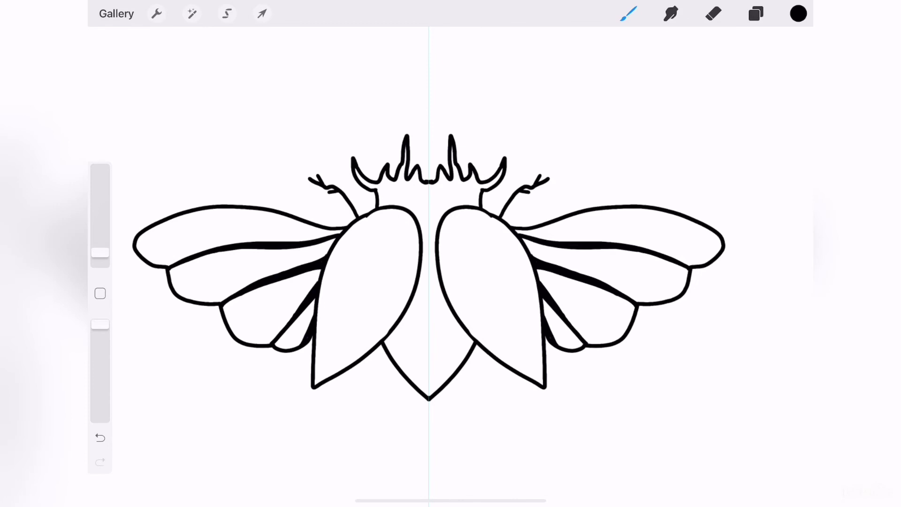
Move Layer 2 beneath Layer 1 and select the Concentrated Stippling Heavy 1 brush.
left_click(755, 13)
left_click_drag(657, 94, 657, 141)
left_click(629, 13)
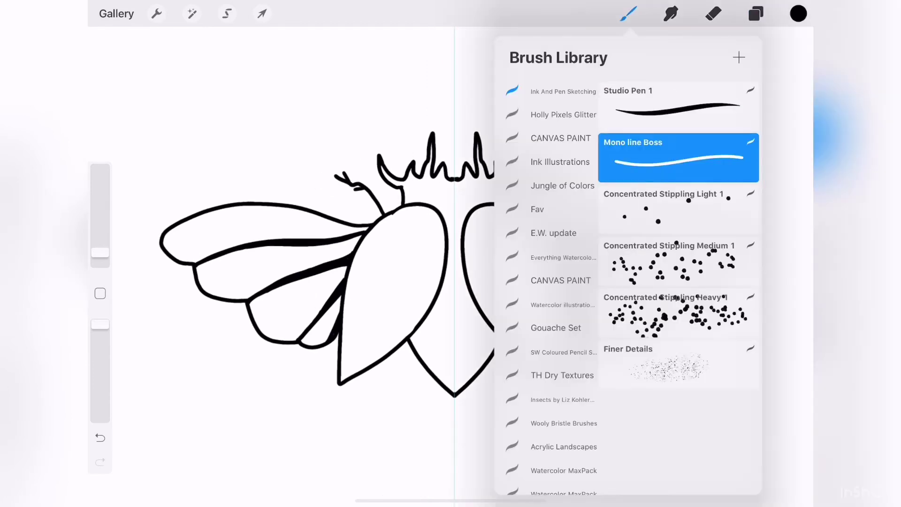
left_click(678, 312)
left_click(629, 13)
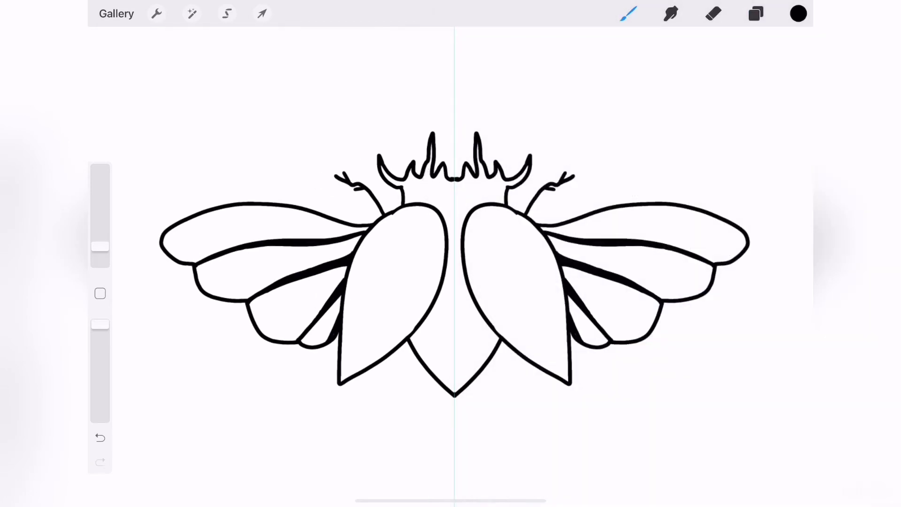
Stipple the beetle's neck and fill the abdomen with dark stippled bands.
mouse_move(428, 167)
left_mouse_down()
mouse_move(428, 197)
mouse_move(444, 206)
mouse_move(421, 190)
mouse_move(443, 192)
mouse_move(395, 183)
mouse_move(440, 174)
mouse_move(451, 385)
left_mouse_up()
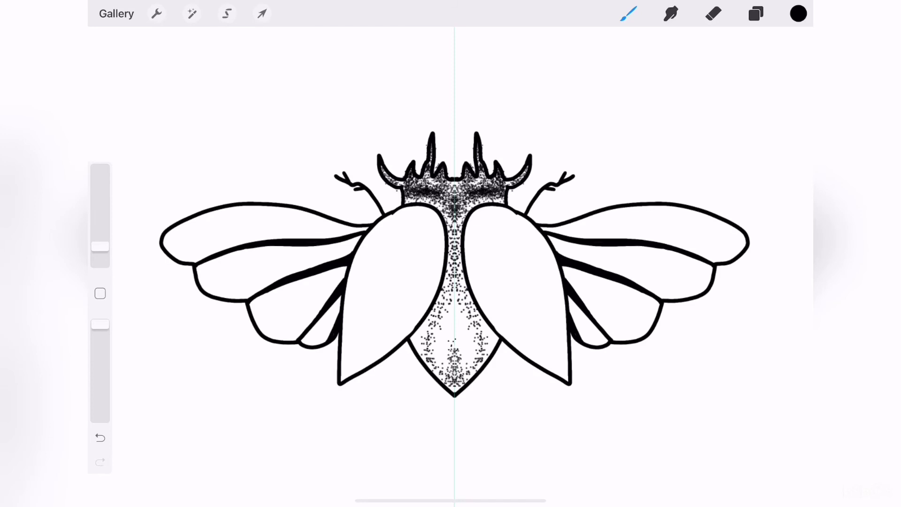
left_click_drag(437, 291, 427, 370)
mouse_move(422, 328)
left_mouse_down()
mouse_move(453, 391)
mouse_move(453, 347)
left_mouse_up()
left_click_drag(434, 314, 453, 324)
mouse_move(440, 288)
left_mouse_down()
mouse_move(454, 282)
mouse_move(454, 263)
left_mouse_up()
left_click_drag(448, 249, 453, 220)
left_click_drag(451, 282, 453, 284)
Stipple shading over both wing covers from the shoulders down, then erase a little stippling.
left_click_drag(427, 364, 442, 376)
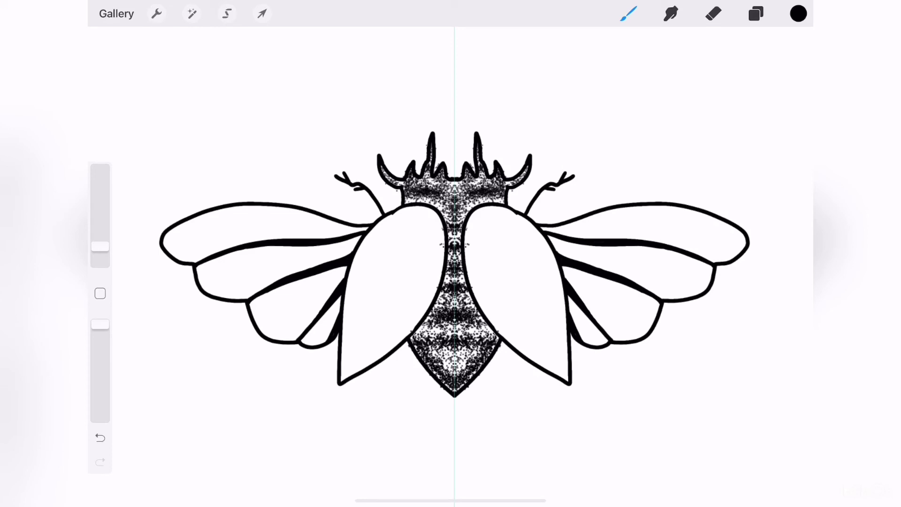
left_click_drag(416, 208, 362, 258)
left_click_drag(488, 211, 479, 258)
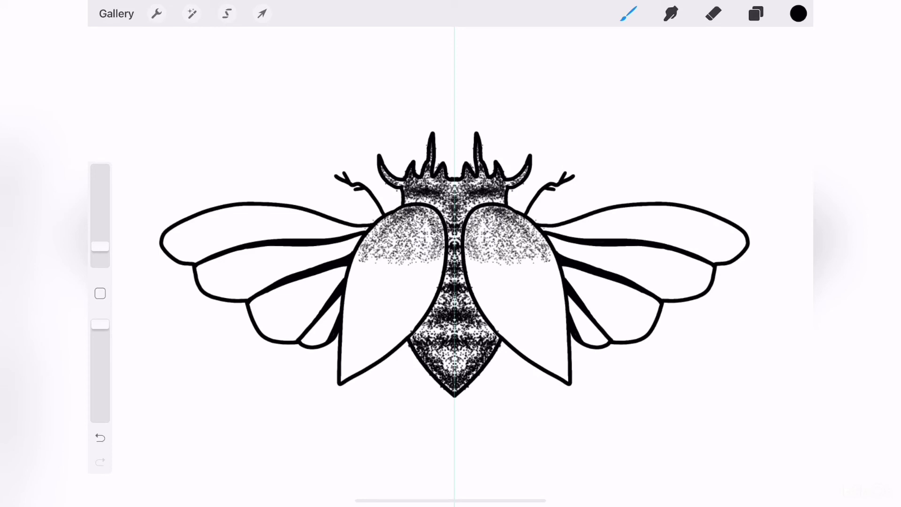
left_click_drag(554, 301, 563, 376)
left_click_drag(558, 272, 526, 366)
mouse_move(507, 291)
left_mouse_down()
mouse_move(554, 376)
mouse_move(488, 310)
left_mouse_up()
left_click_drag(521, 342, 469, 262)
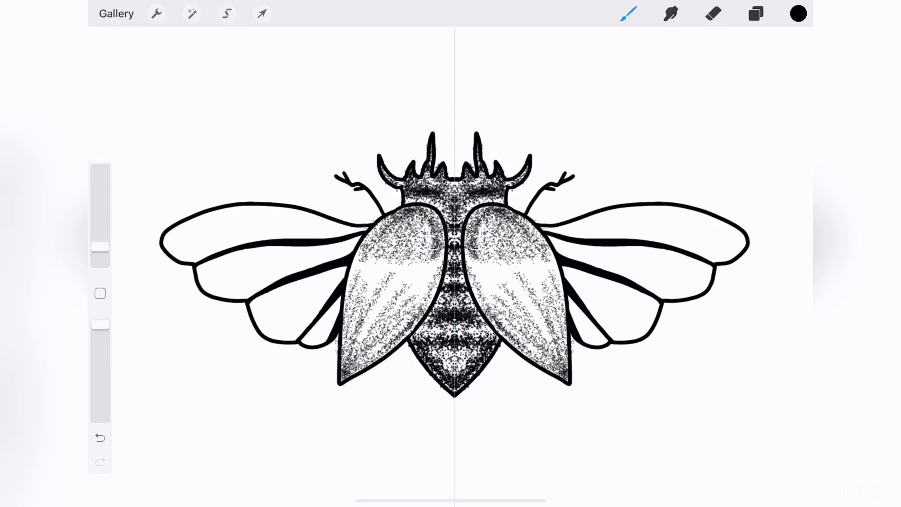
left_click_drag(488, 310, 470, 248)
left_click_drag(558, 310, 539, 239)
left_click(713, 13)
left_click_drag(329, 348, 336, 359)
Undo the erase and stipple along the hind wings' lower divisions and upper edges.
key("ctrl+z")
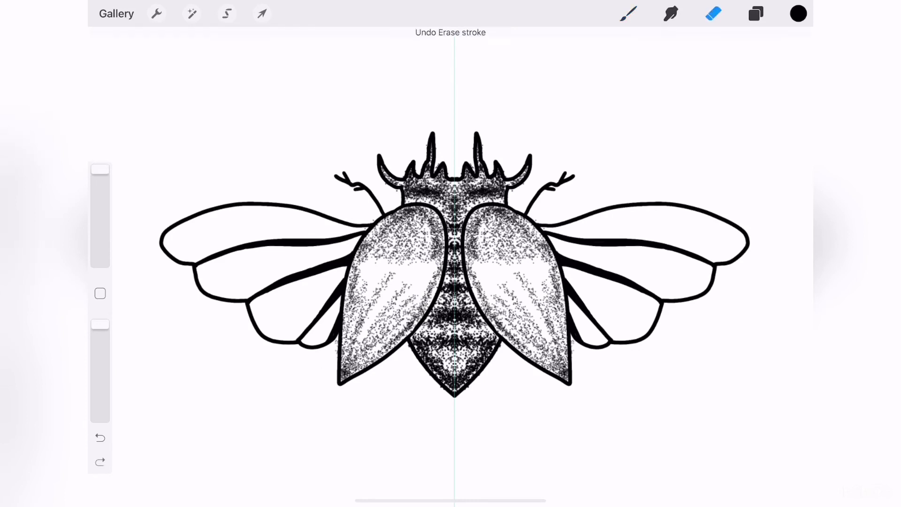
left_click(629, 13)
left_click_drag(260, 296, 338, 272)
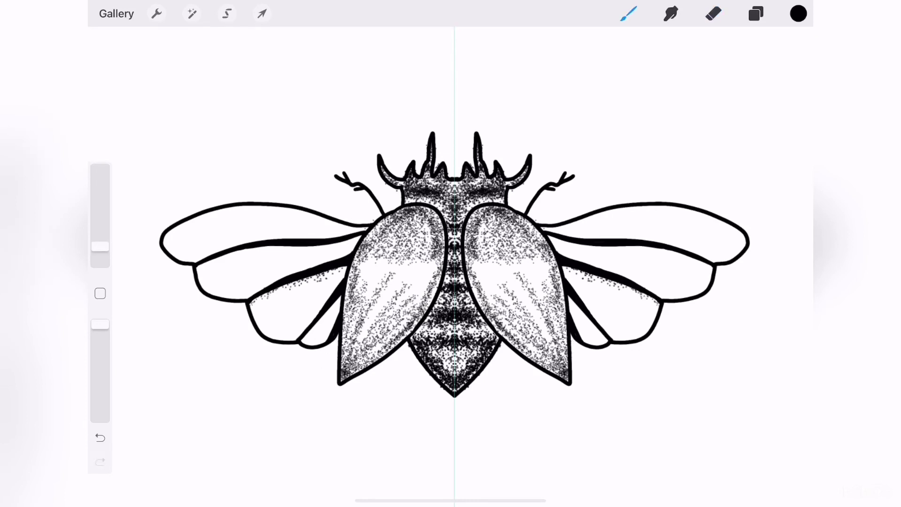
left_click_drag(305, 338, 338, 301)
left_click_drag(204, 262, 340, 245)
mouse_move(168, 239)
left_mouse_down()
mouse_move(266, 209)
mouse_move(366, 229)
mouse_move(202, 274)
mouse_move(268, 331)
mouse_move(331, 342)
left_mouse_up()
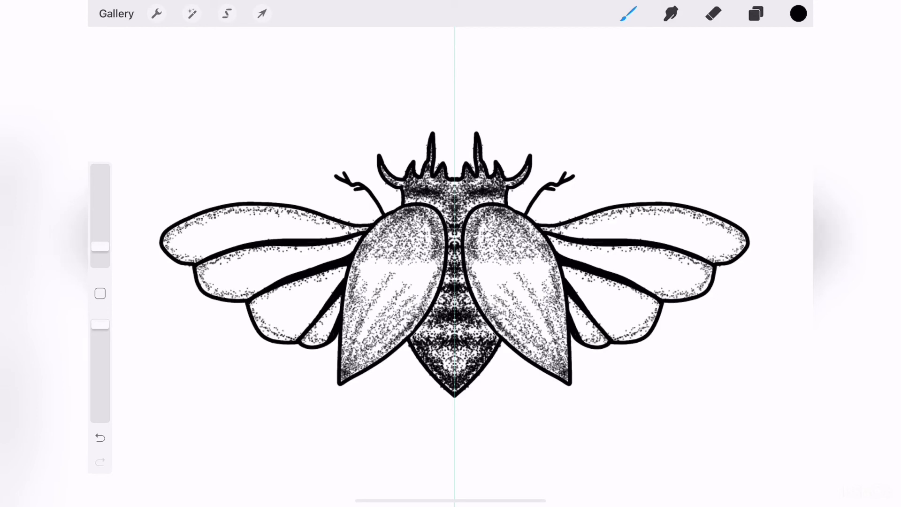
Stipple inside the wing panels and along their outer lower and upper edges.
left_click_drag(263, 328, 347, 267)
left_click_drag(209, 281, 359, 242)
left_click_drag(174, 244, 260, 223)
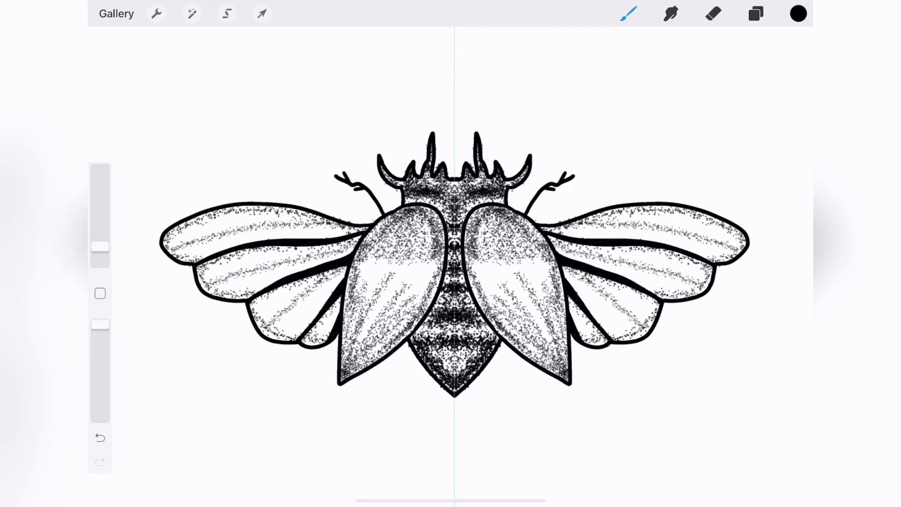
mouse_move(164, 234)
left_mouse_down()
mouse_move(207, 287)
mouse_move(276, 308)
mouse_move(303, 336)
mouse_move(268, 338)
mouse_move(258, 321)
left_mouse_up()
mouse_move(324, 339)
left_mouse_down()
mouse_move(338, 310)
mouse_move(315, 335)
left_mouse_up()
mouse_move(200, 260)
left_mouse_down()
mouse_move(214, 282)
mouse_move(282, 247)
mouse_move(221, 211)
mouse_move(268, 209)
left_mouse_up()
left_click_drag(172, 214, 146, 233)
Clean up stray stipple near the left wingtip and restipple that area.
key("ctrl+z")
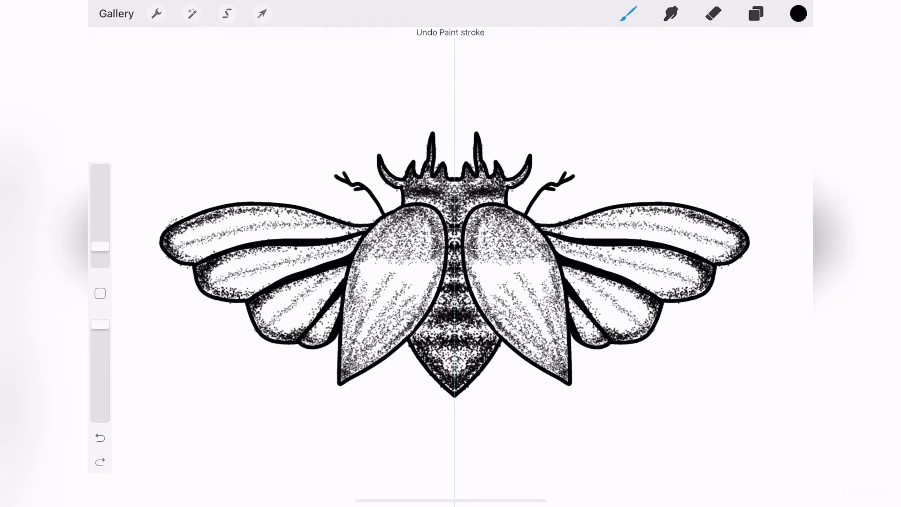
left_click(713, 14)
mouse_move(197, 197)
left_mouse_down()
mouse_move(169, 230)
mouse_move(188, 286)
left_mouse_up()
left_click(628, 13)
mouse_move(168, 226)
left_mouse_down()
mouse_move(186, 234)
mouse_move(221, 213)
mouse_move(262, 209)
left_mouse_up()
Add diagonal stipple streaks across the wing covers and turn off the symmetry drawing guide.
left_click_drag(434, 254, 387, 316)
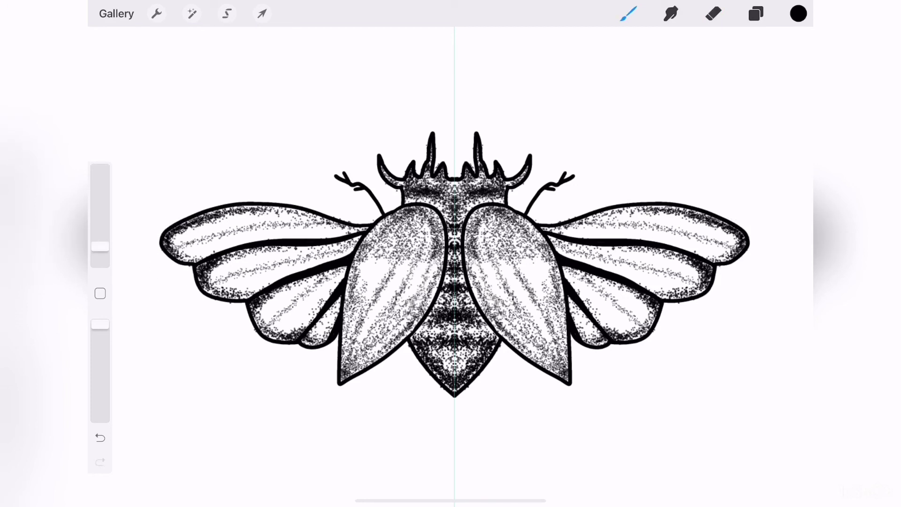
left_click_drag(387, 249, 352, 315)
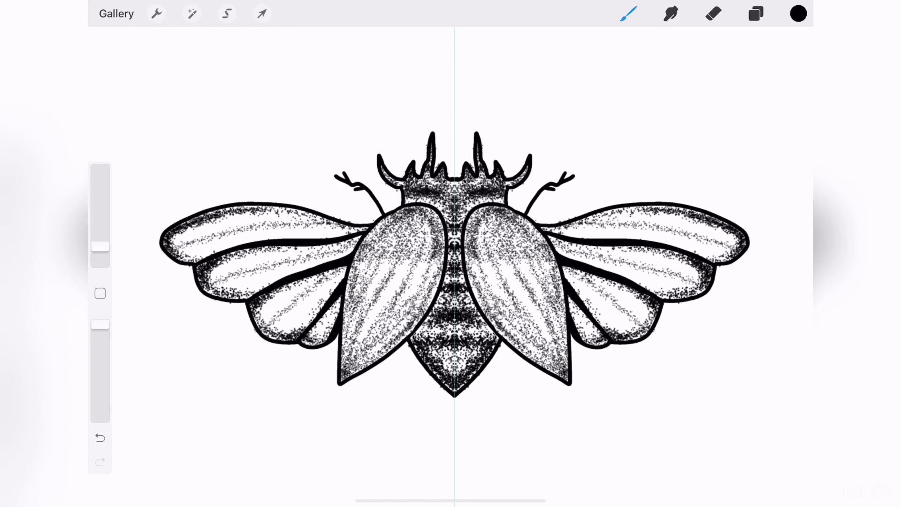
left_click(156, 13)
left_click(322, 181)
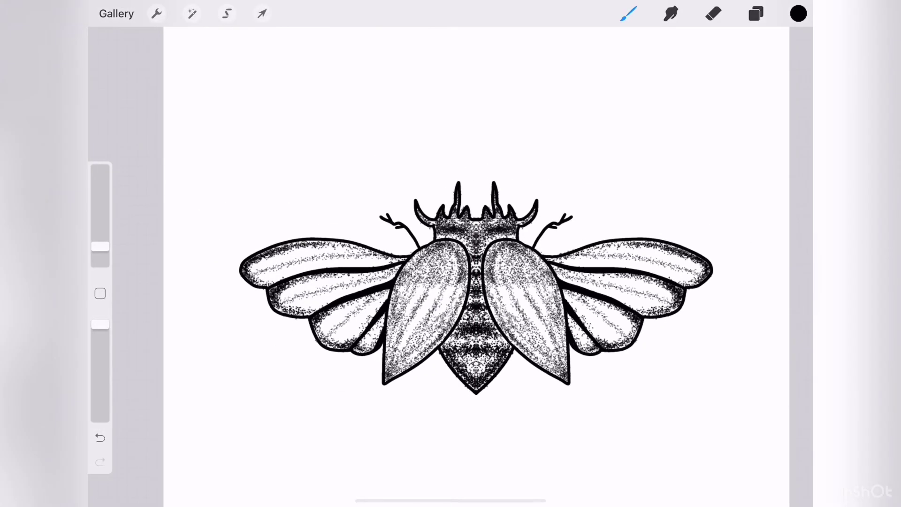
Fit the finished stippled beetle to the screen and display it full screen without toolbars.
scroll(476, 286, "up", 5)
key("ctrl+f")
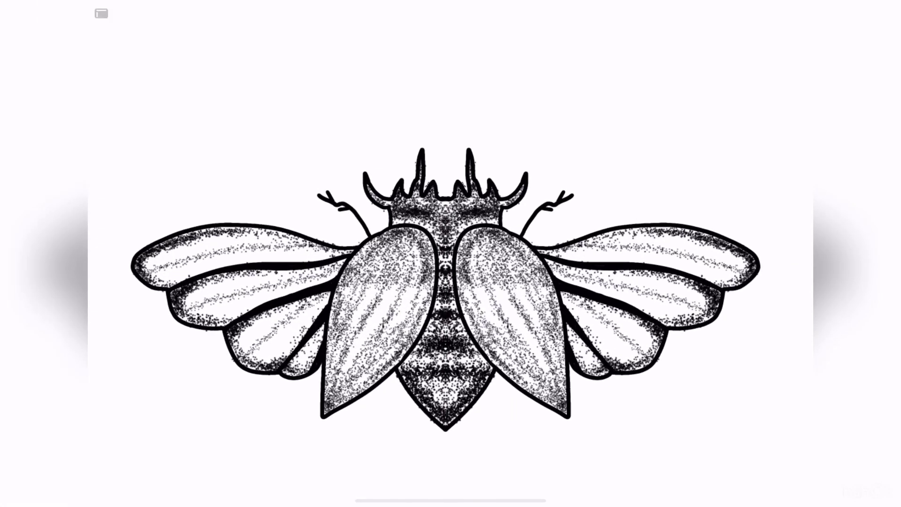